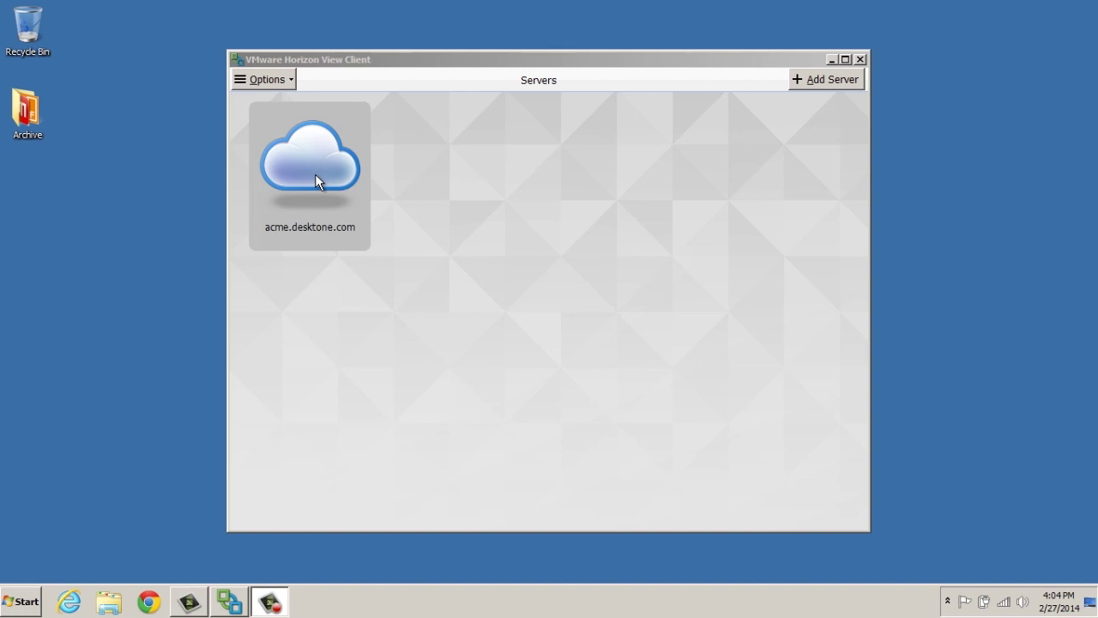
# Connect to acme.desktone.com with the account password to open the remote Windows 7 desktop
pyautogui.doubleClick(314, 174)
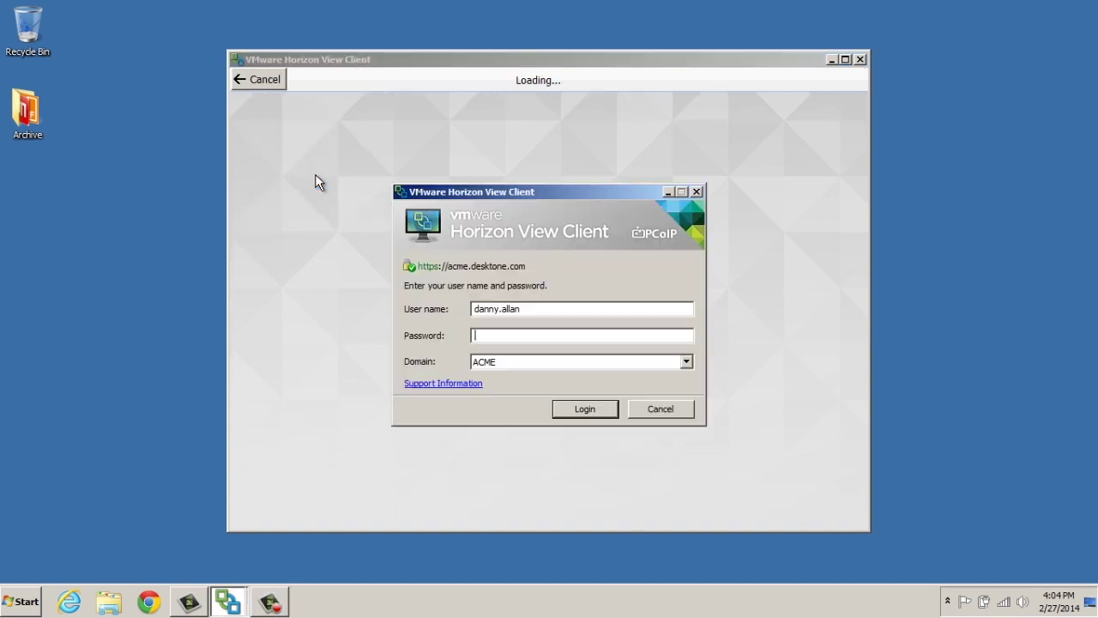
pyautogui.write('********')
pyautogui.click(598, 409)
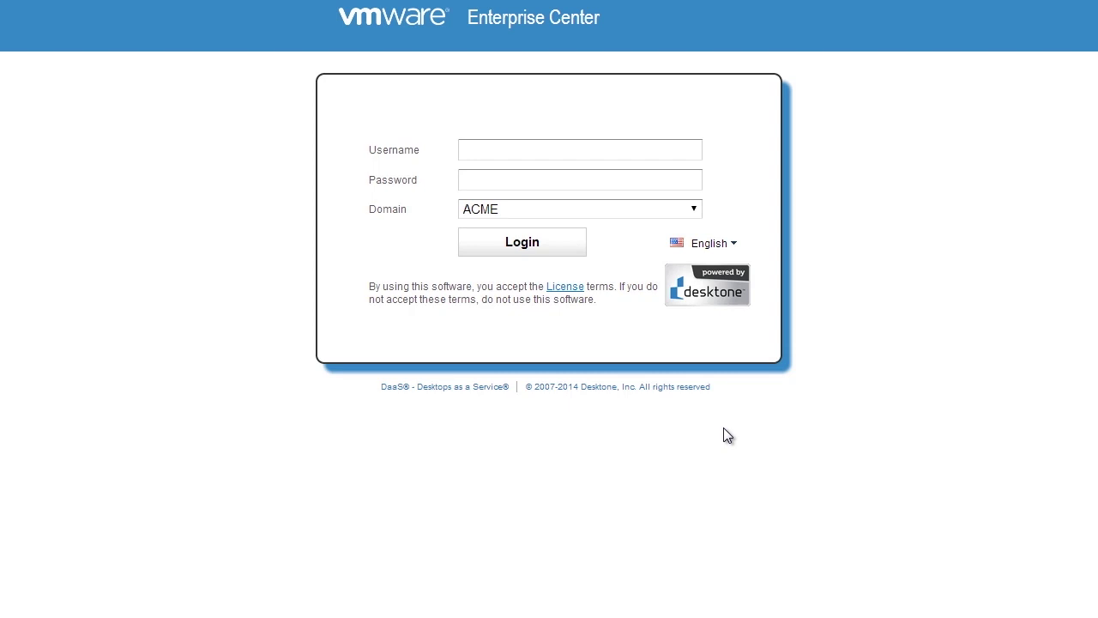
# Log in to the ACME domain with the user's username and password
pyautogui.click(552, 155)
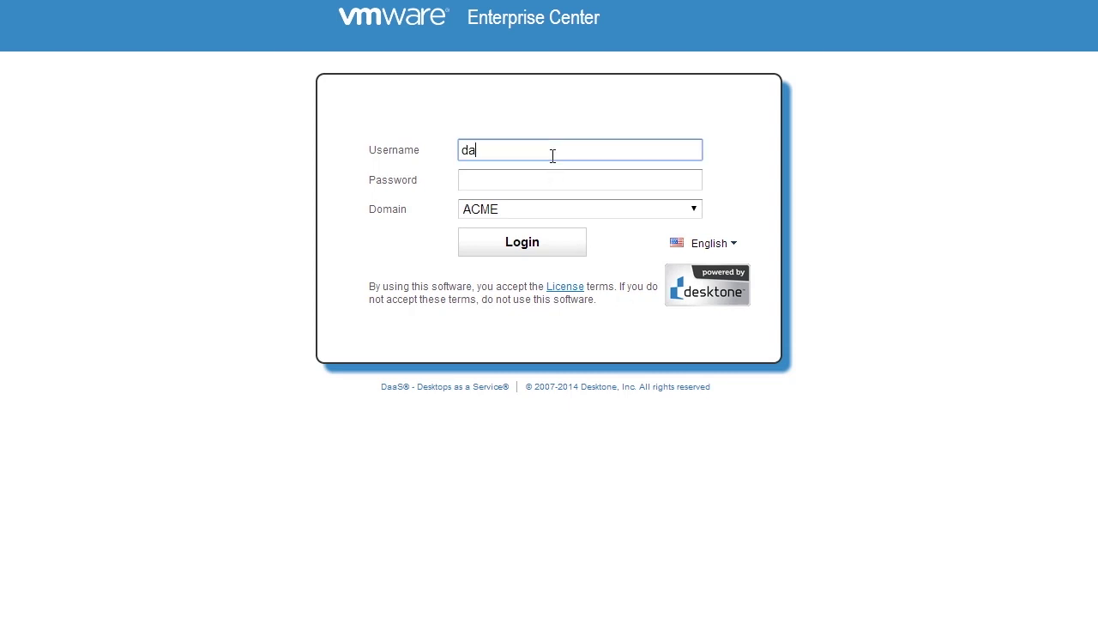
pyautogui.press('Tab')
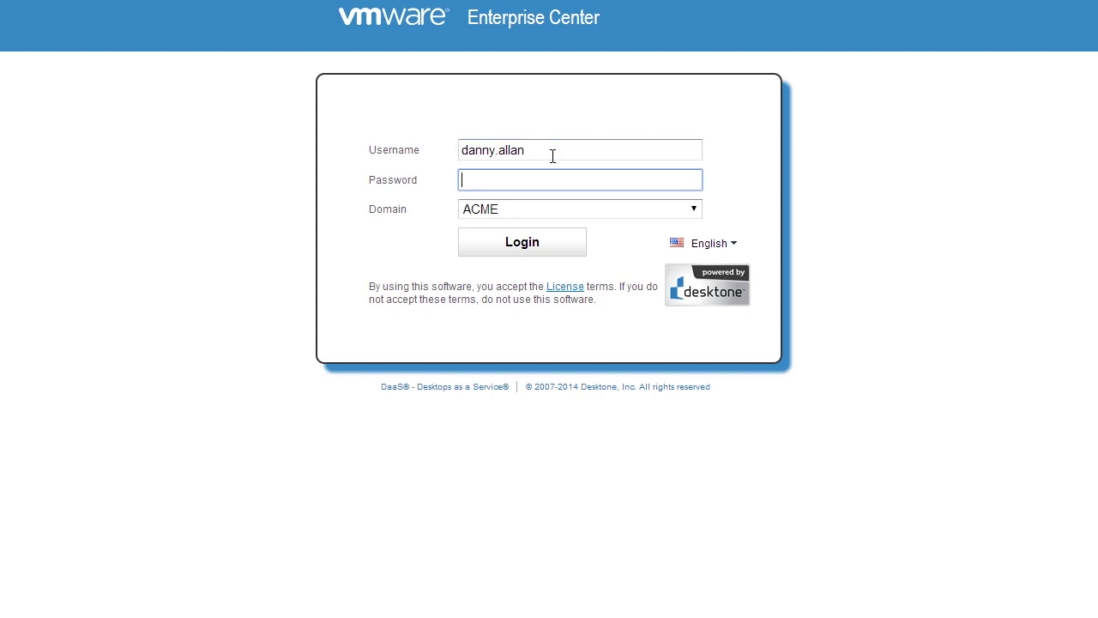
pyautogui.write('••••••••')
pyautogui.click(557, 247)
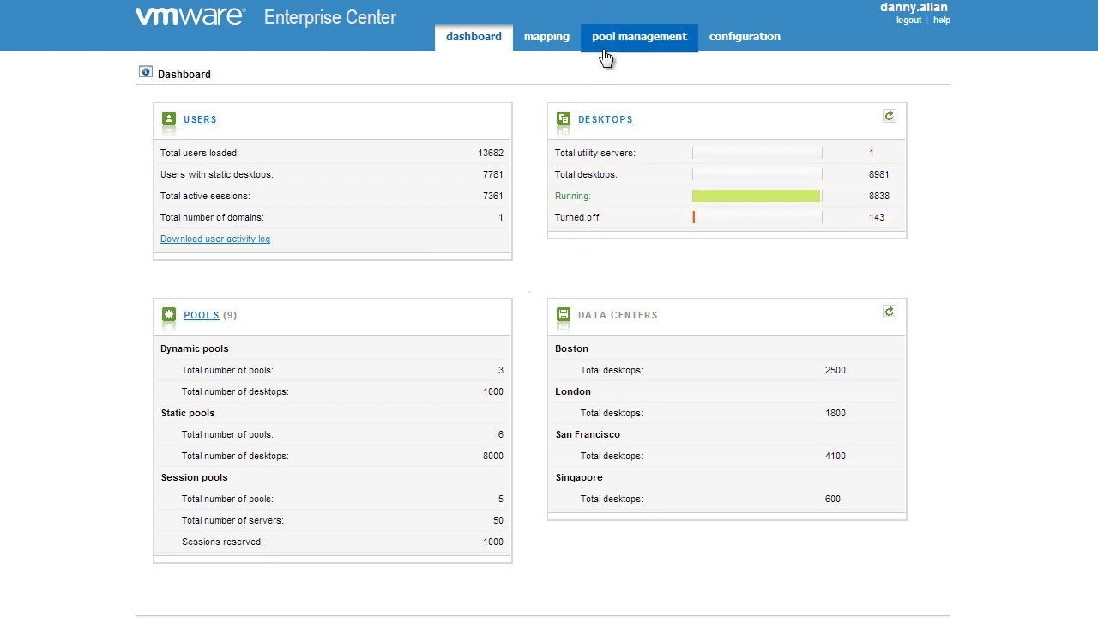
pyautogui.moveTo(607, 50)
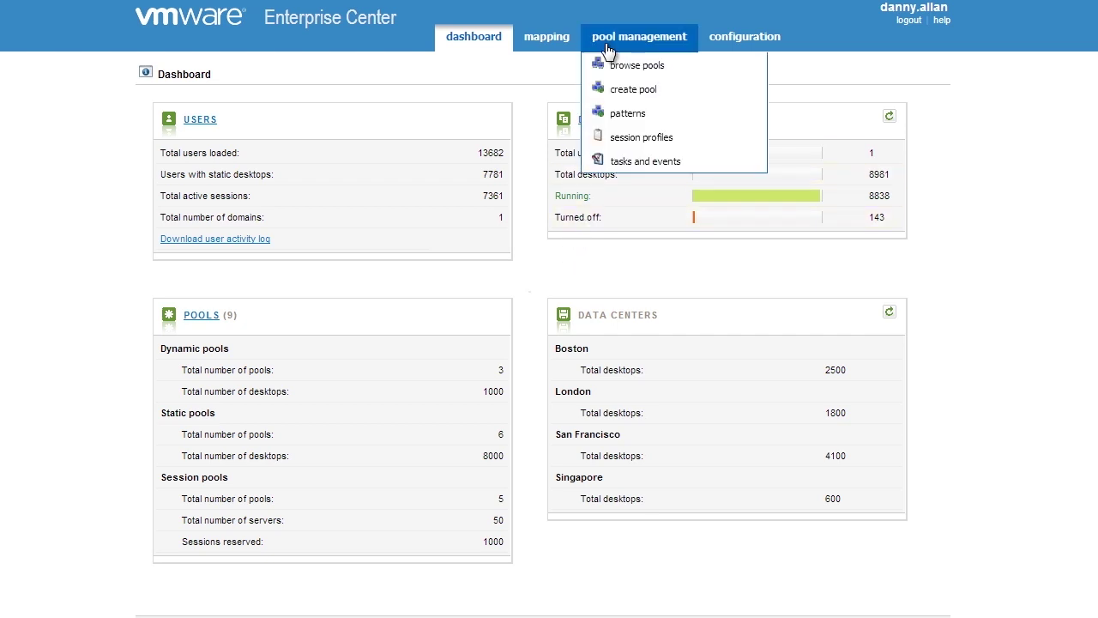
# Create a new Individual Desktop Based pool and bring up the Data Center choices
pyautogui.click(621, 97)
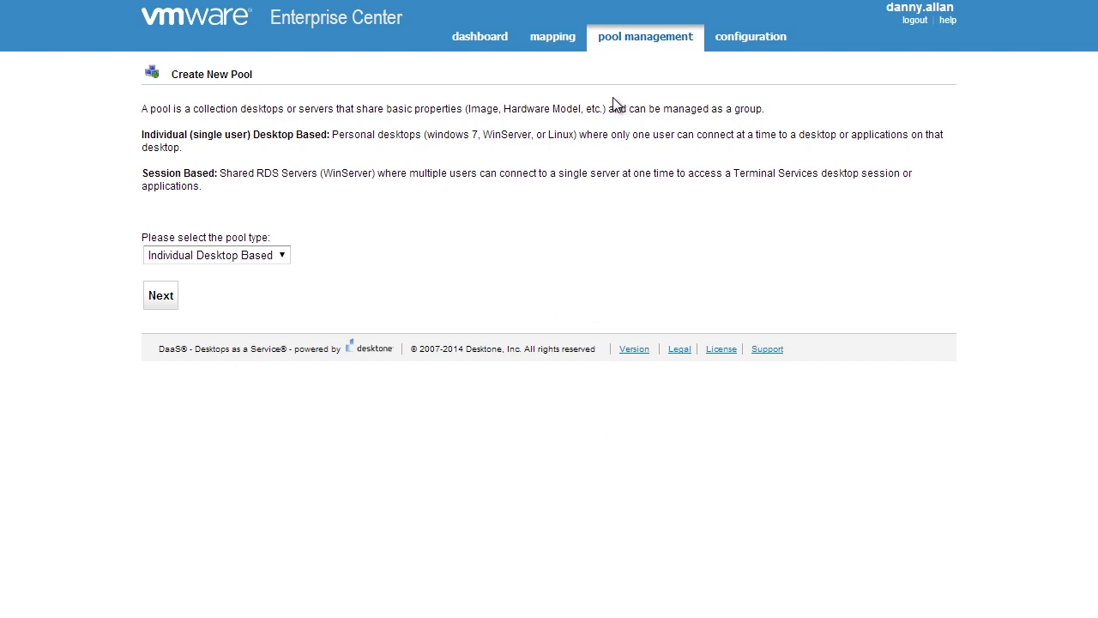
pyautogui.click(214, 256)
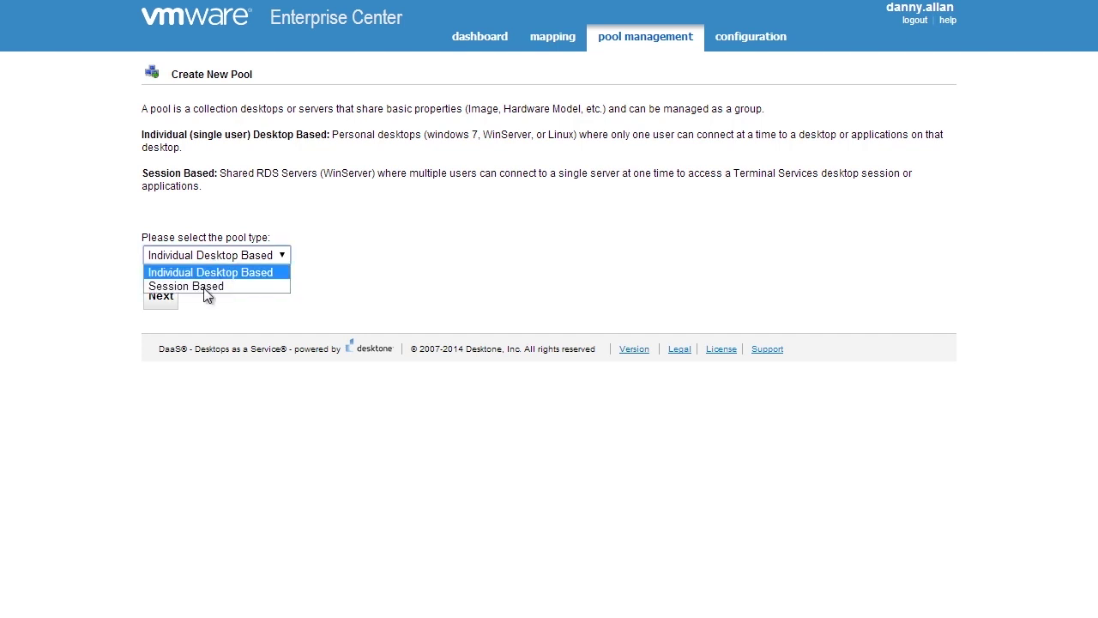
pyautogui.click(161, 300)
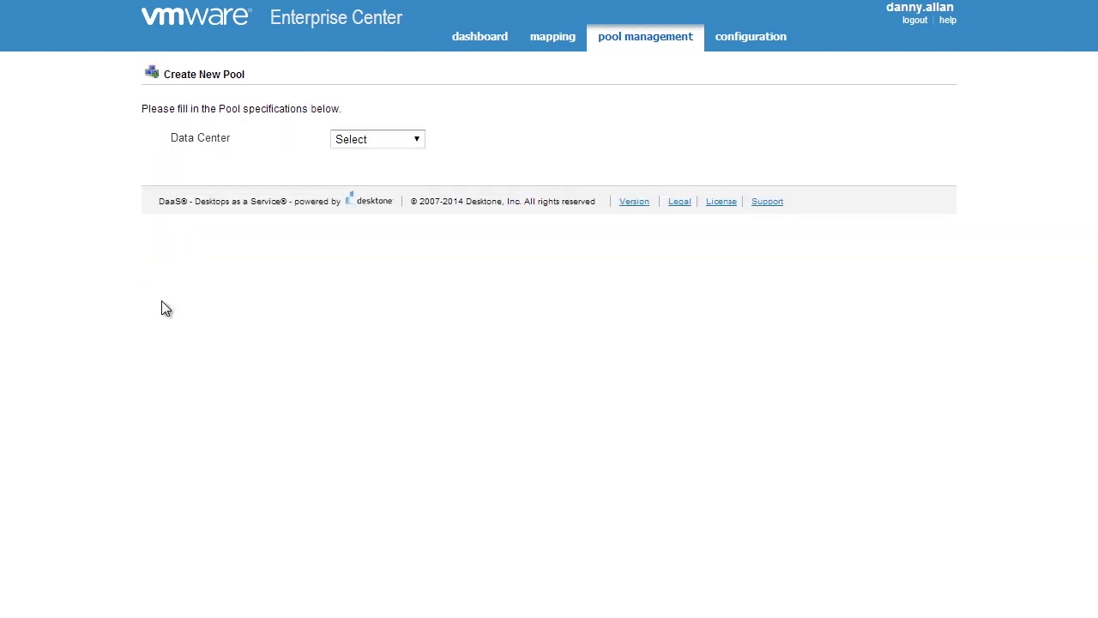
pyautogui.click(354, 142)
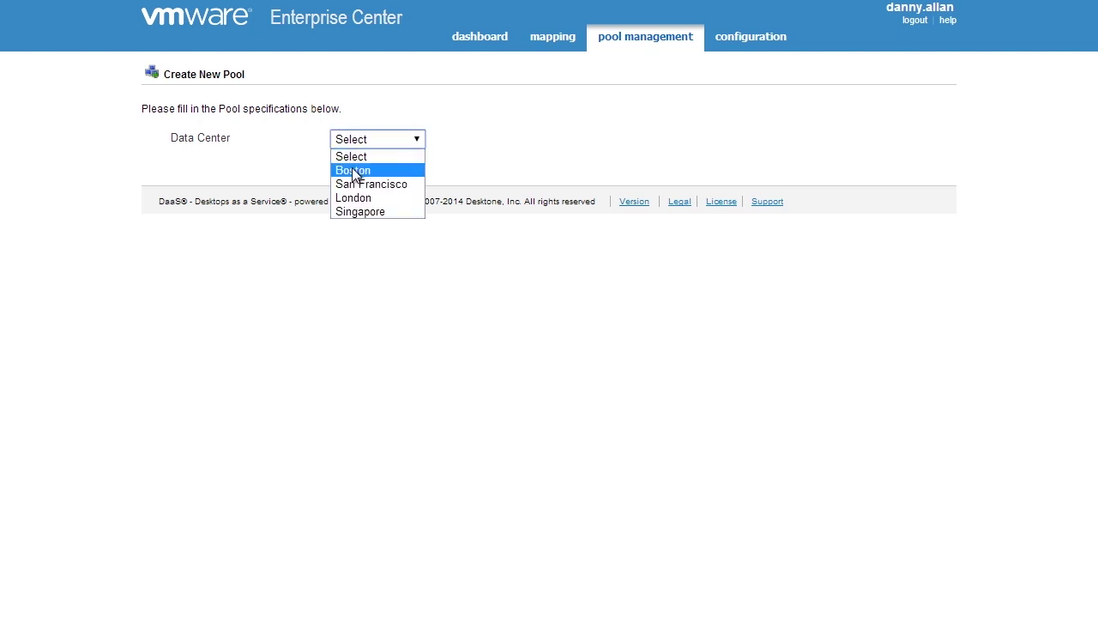
# Choose the Boston data center, name the pool 'Developement', and pick the Pro desktop model
pyautogui.click(352, 171)
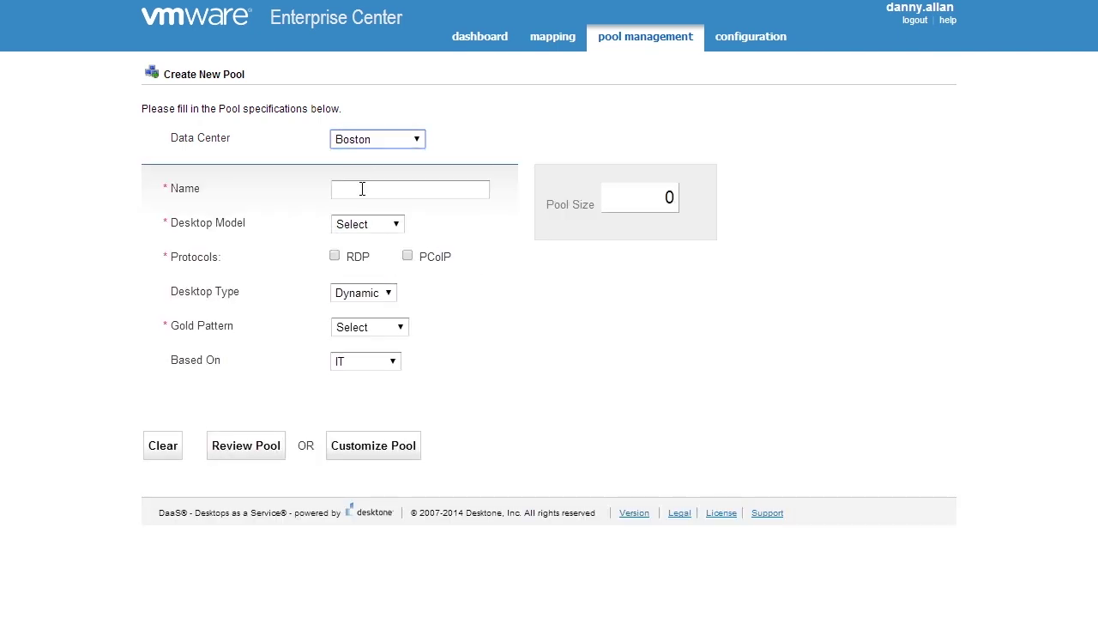
pyautogui.click(363, 190)
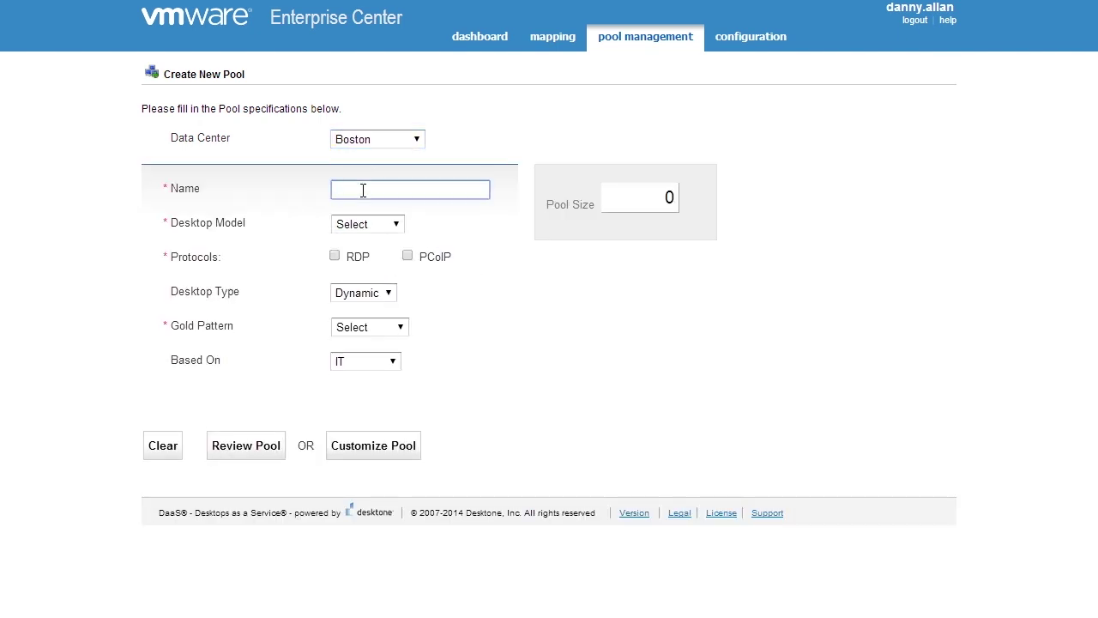
pyautogui.write('Developement')
pyautogui.click(385, 222)
pyautogui.click(376, 282)
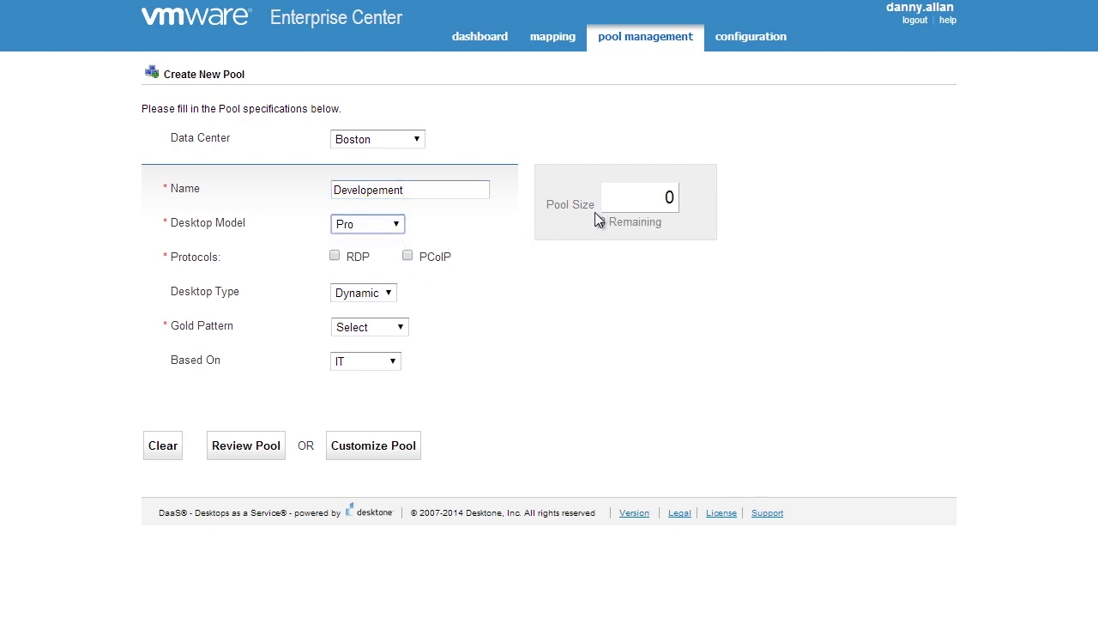
# Set pool size 5, Win7-64 gold pattern, Dynamic type, enable PCoIP and RDP, then review
pyautogui.moveTo(635, 198); pyautogui.dragTo(707, 200)
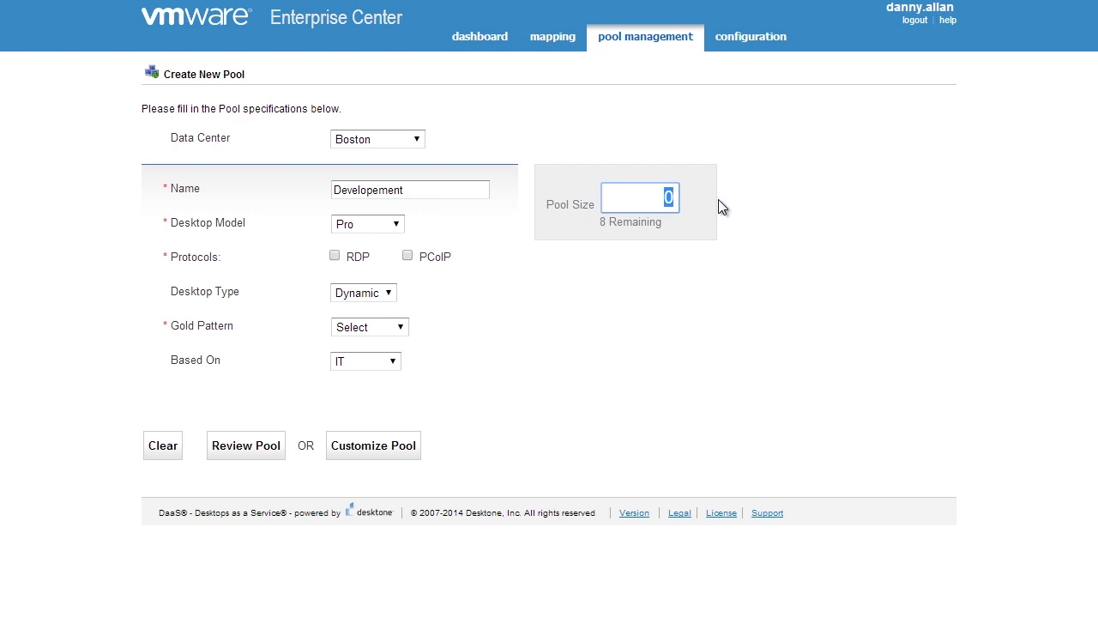
pyautogui.write('5')
pyautogui.click(382, 330)
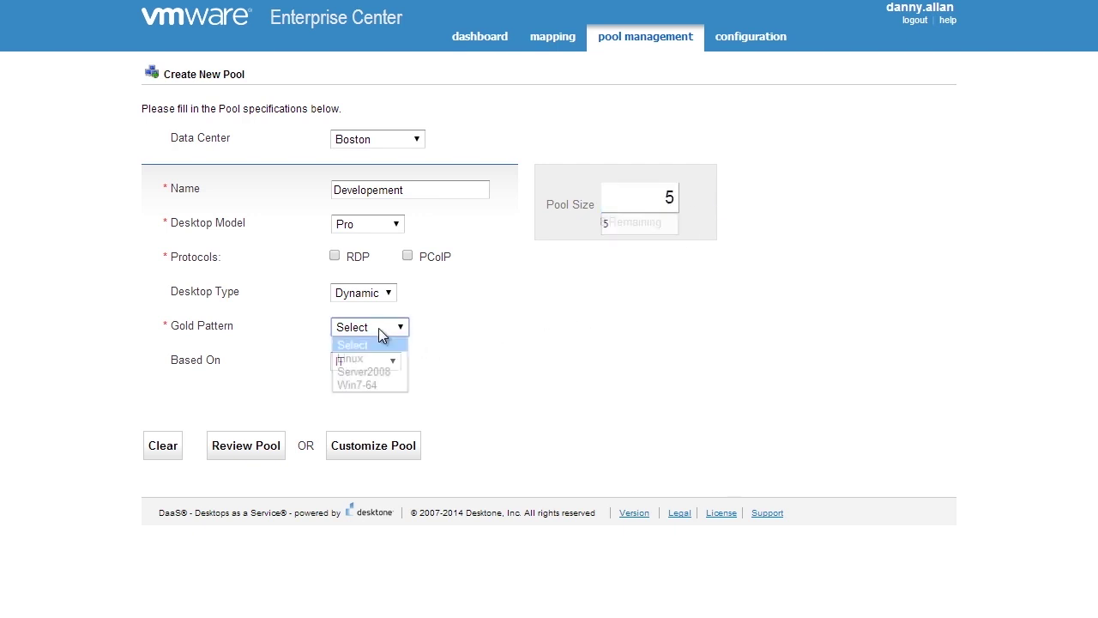
pyautogui.click(380, 386)
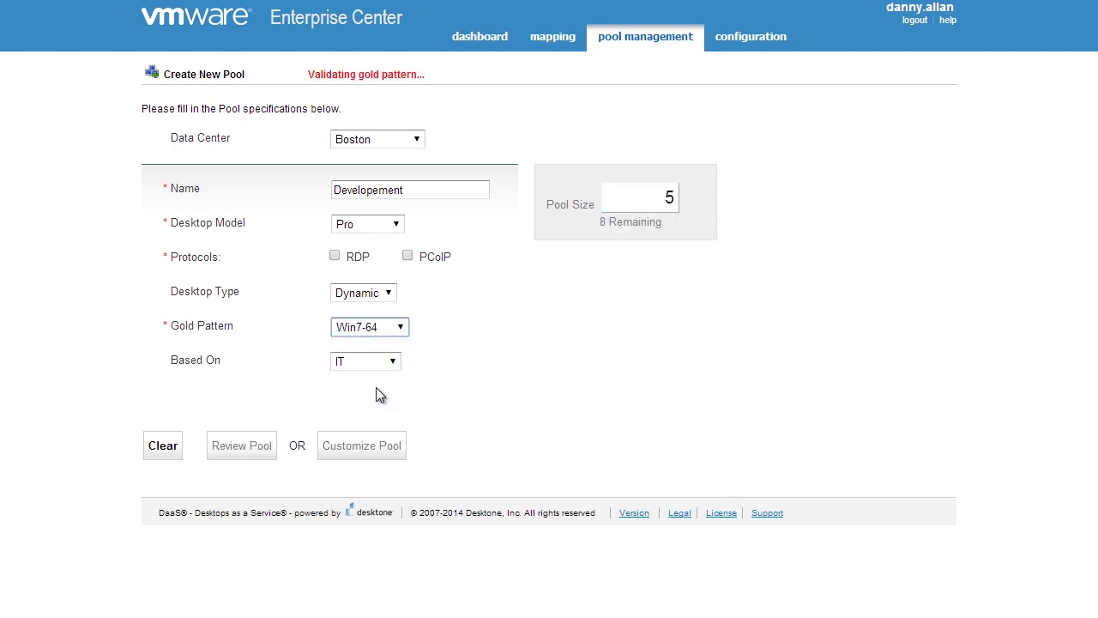
pyautogui.click(349, 297)
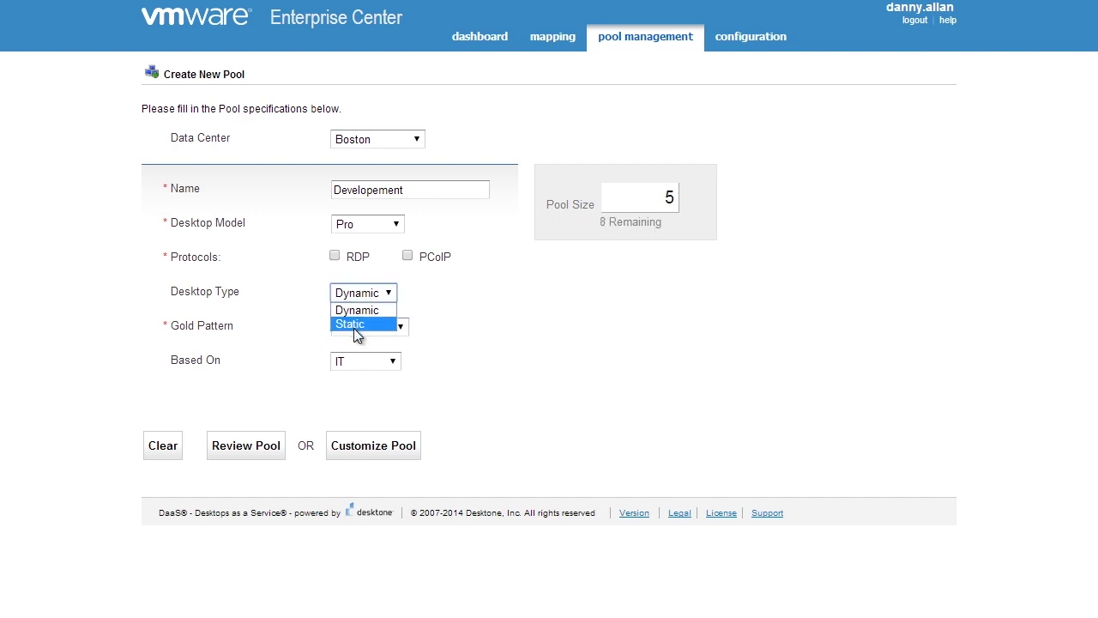
pyautogui.click(356, 313)
pyautogui.click(408, 258)
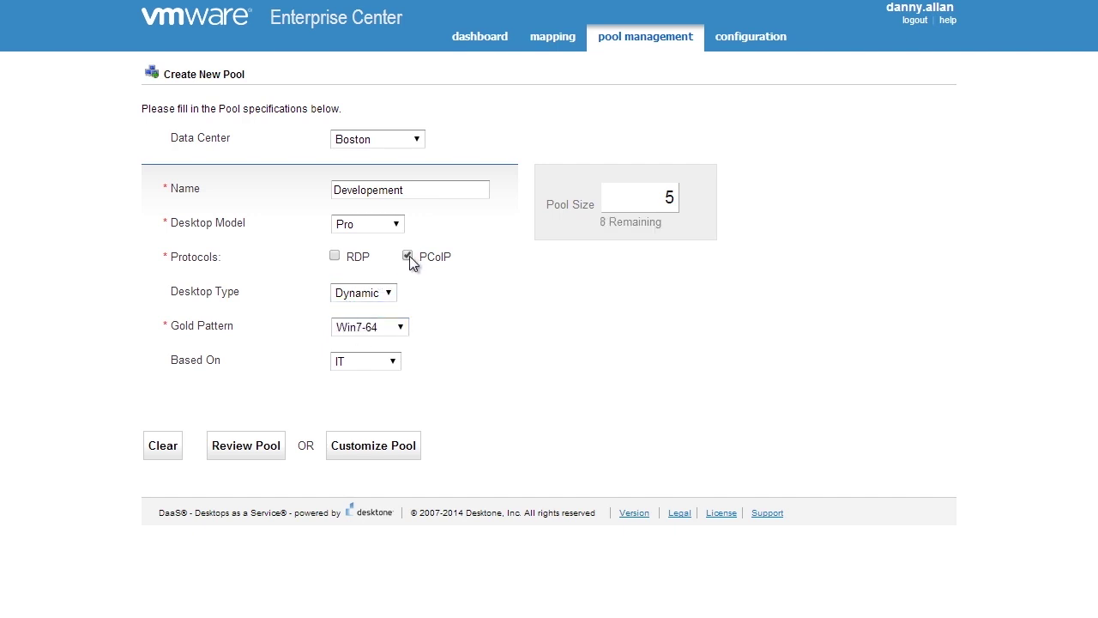
pyautogui.click(335, 259)
pyautogui.click(273, 451)
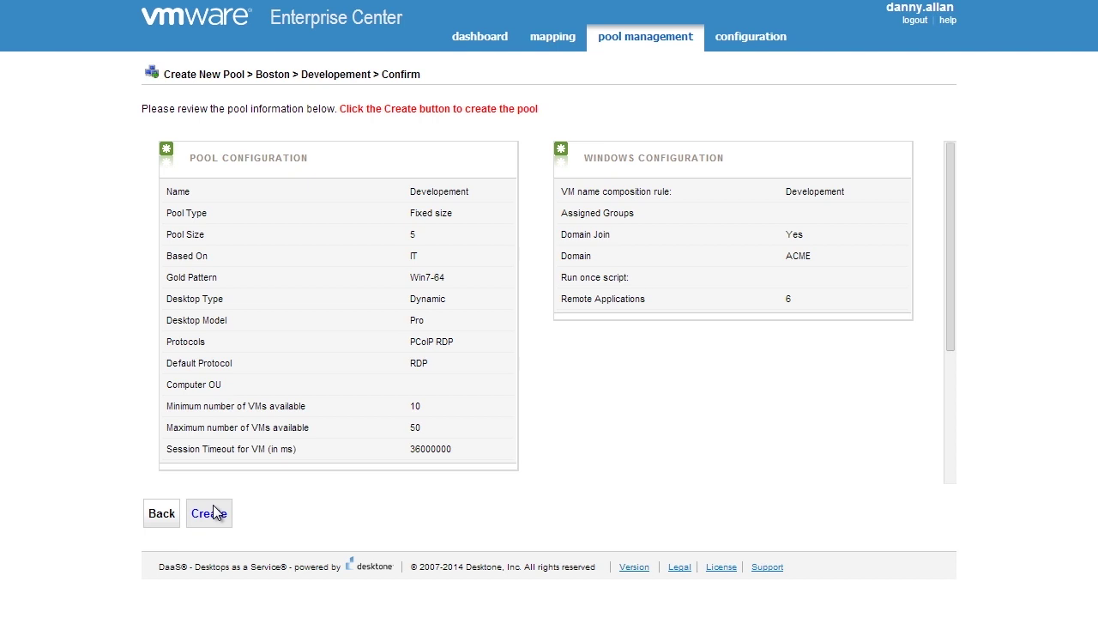
# Review the Developement pool summary and switch to the Mapping page
pyautogui.click(540, 45)
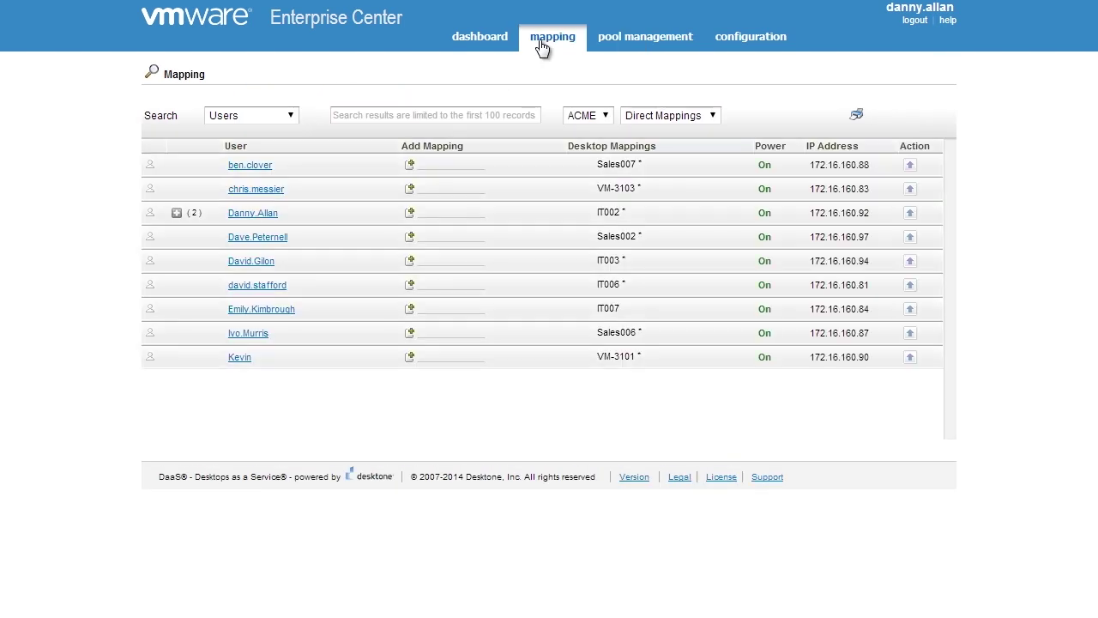
# Search by Groups, map the it group row to IT (ACME), then return to the Dashboard
pyautogui.click(263, 113)
pyautogui.click(259, 148)
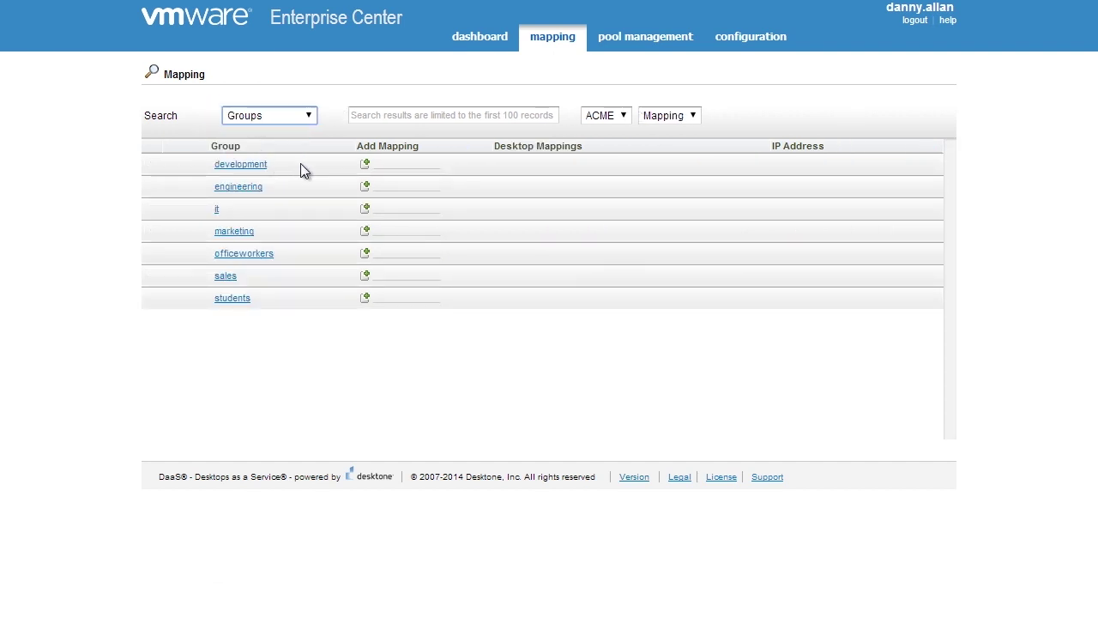
pyautogui.click(366, 209)
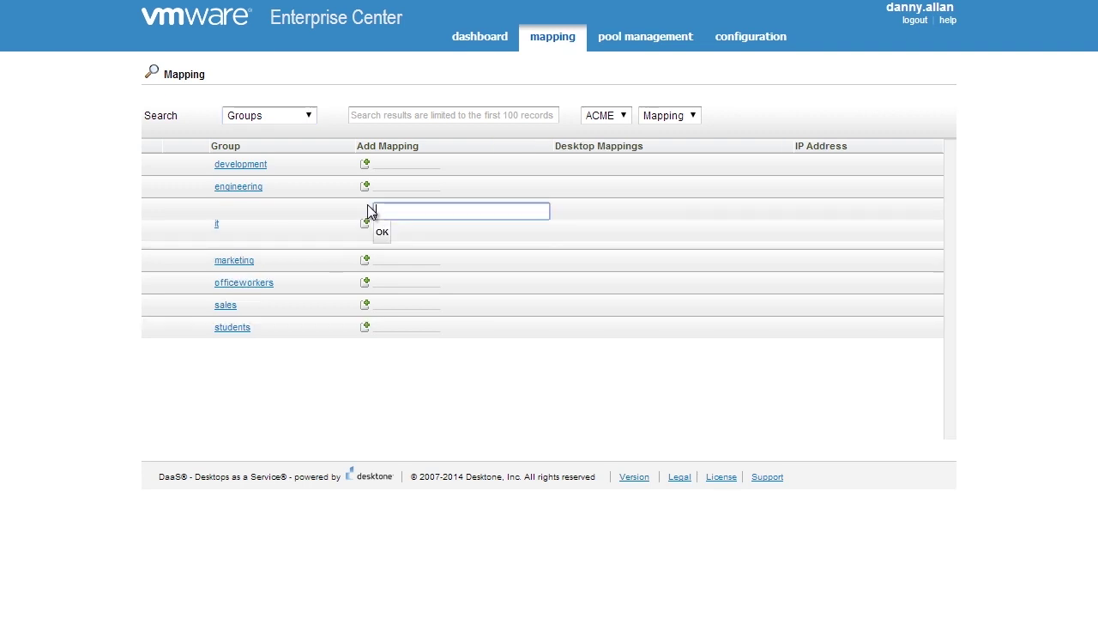
pyautogui.write('IT')
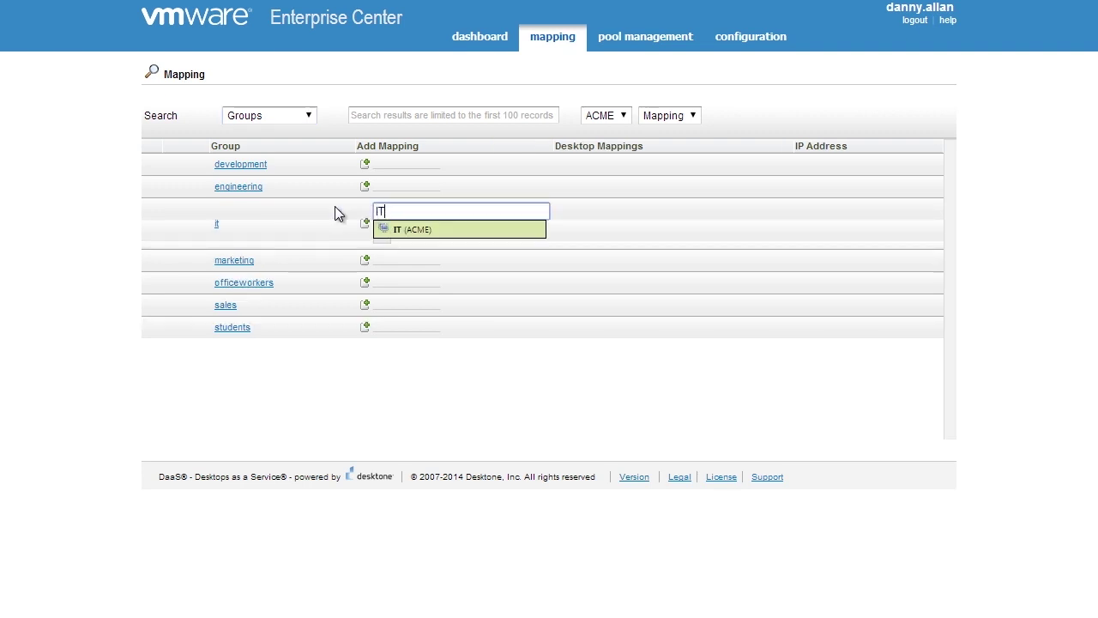
pyautogui.click(426, 228)
pyautogui.click(380, 232)
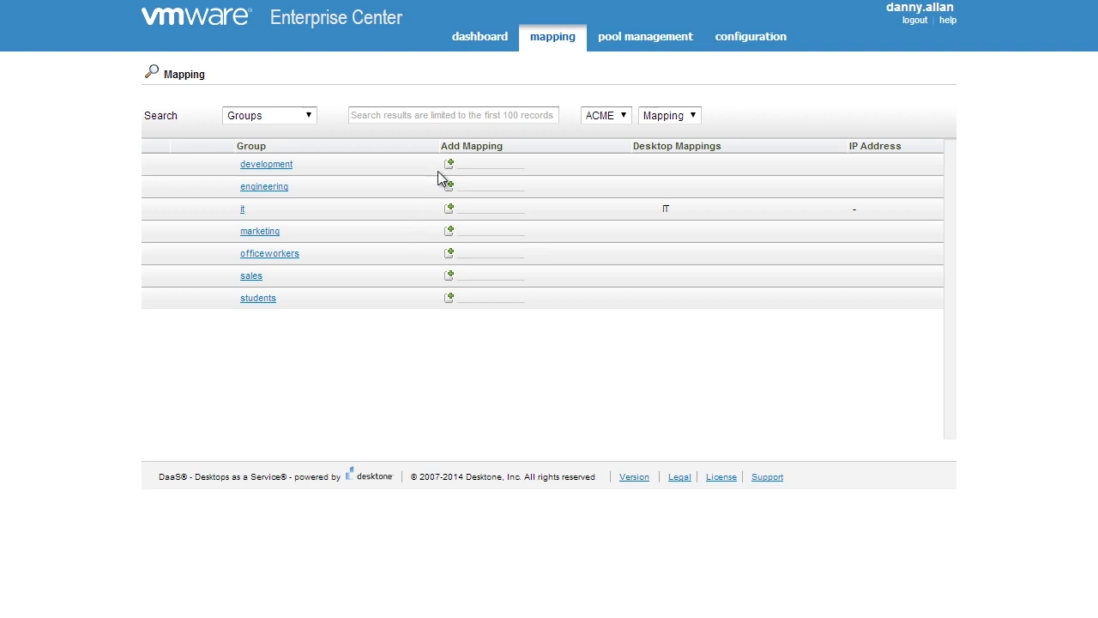
pyautogui.click(462, 48)
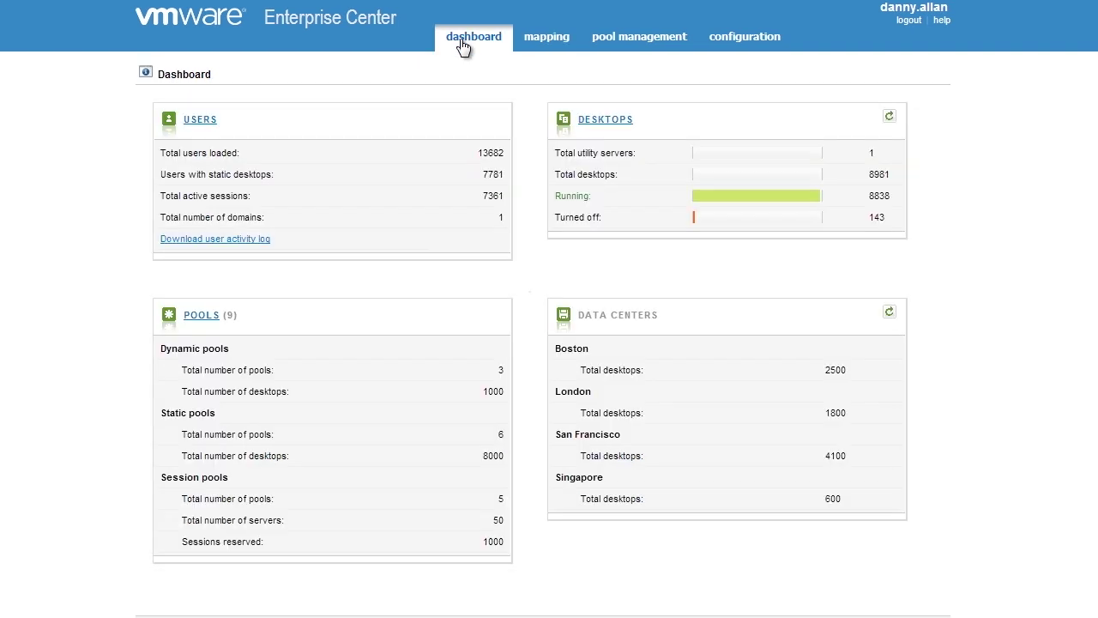